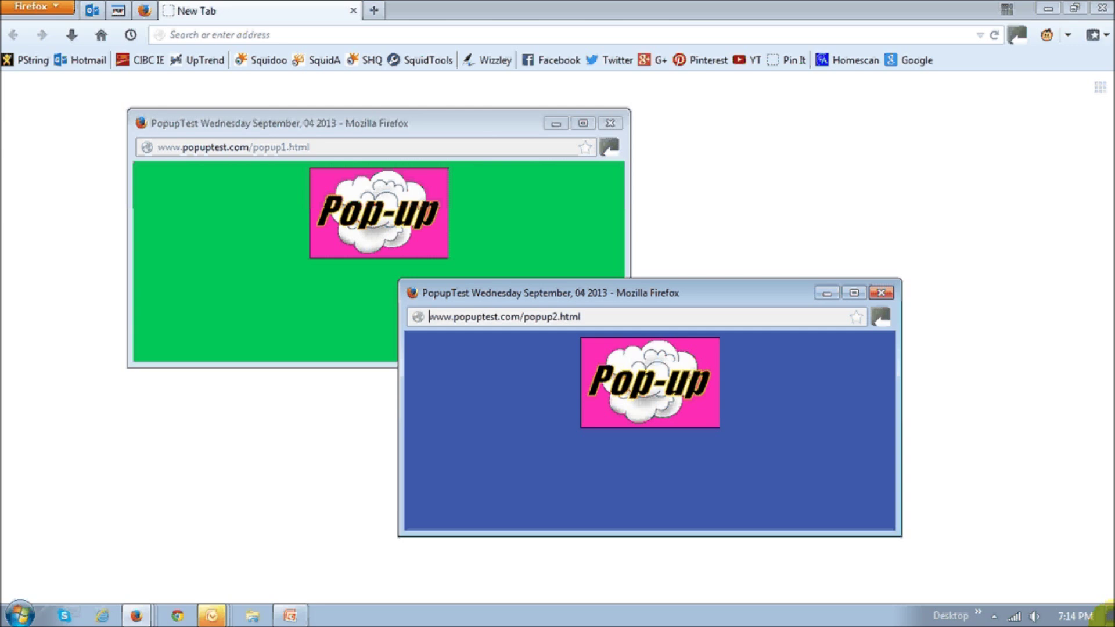
Close the test pop-up and open Firefox Content options with Block pop-up windows checked.
click(768, 503)
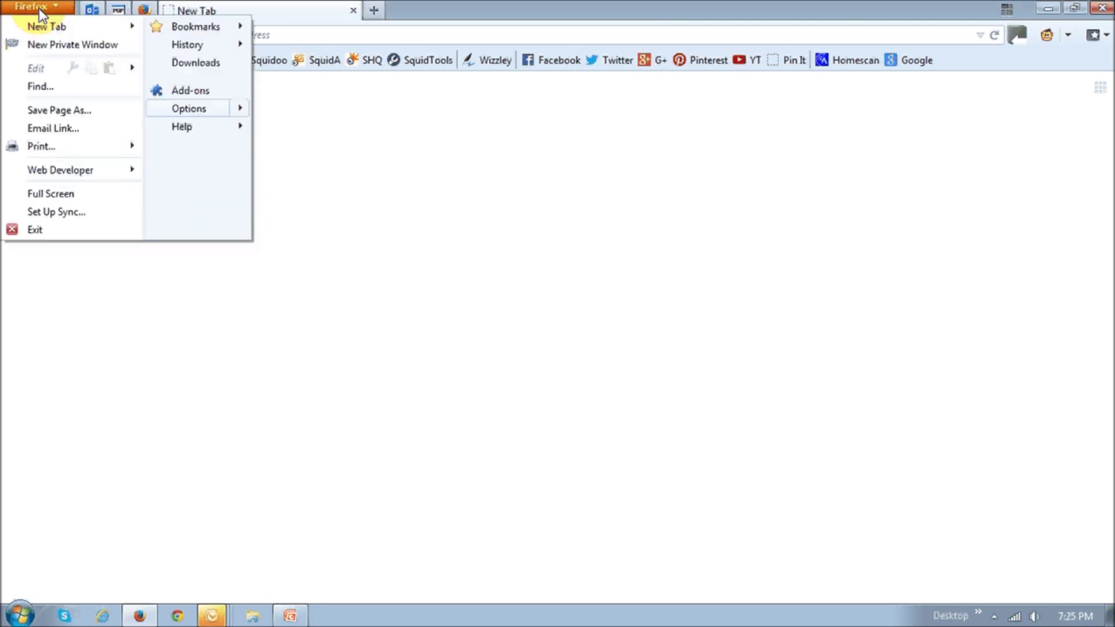
click(211, 110)
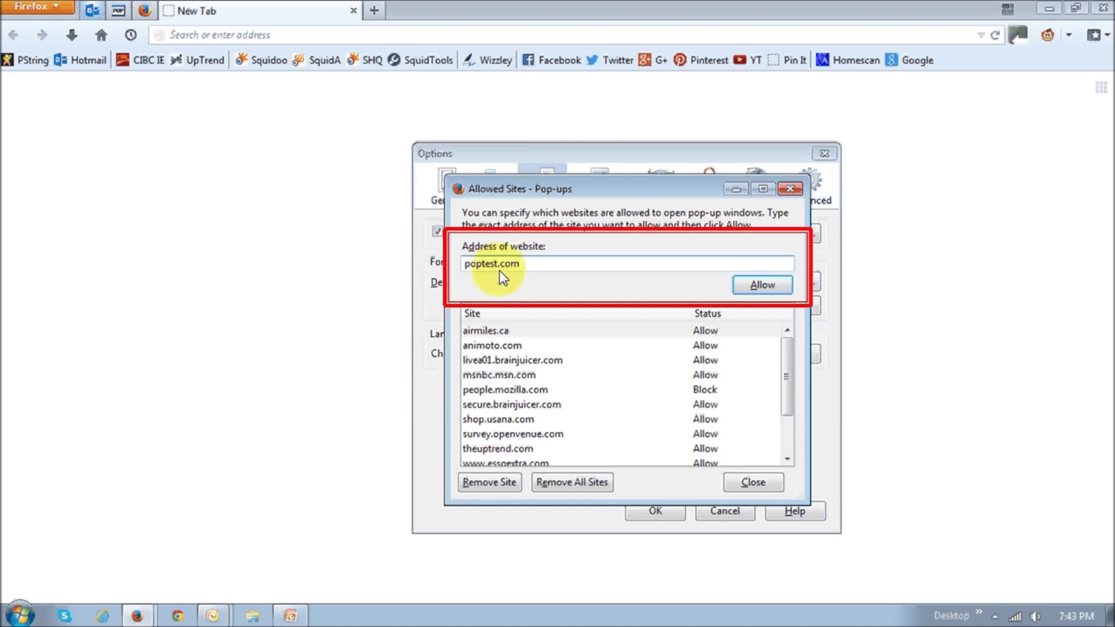
Allow poptest.com in the pop-up exceptions list.
click(773, 289)
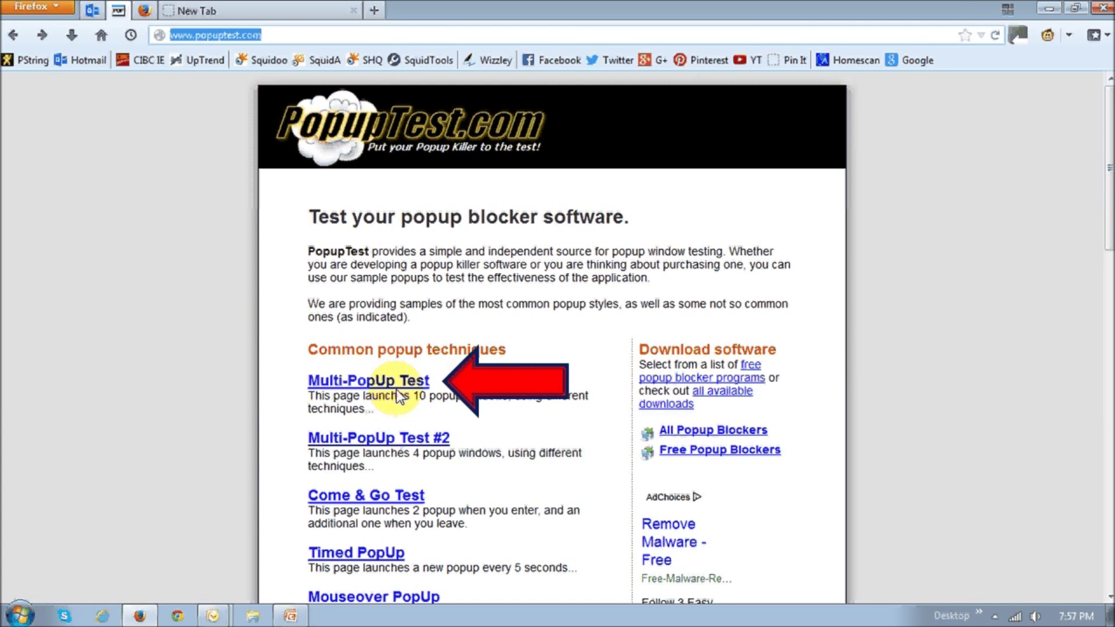
click(397, 388)
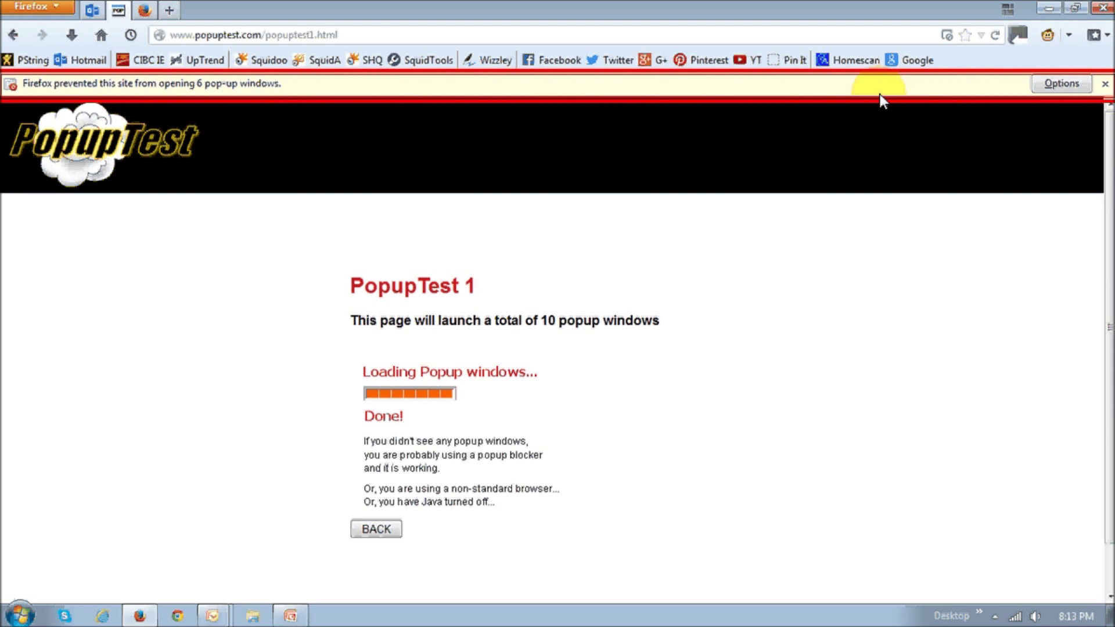
Show the blocked pop-up options menu listing the six blocked popuptest.com windows.
click(1056, 86)
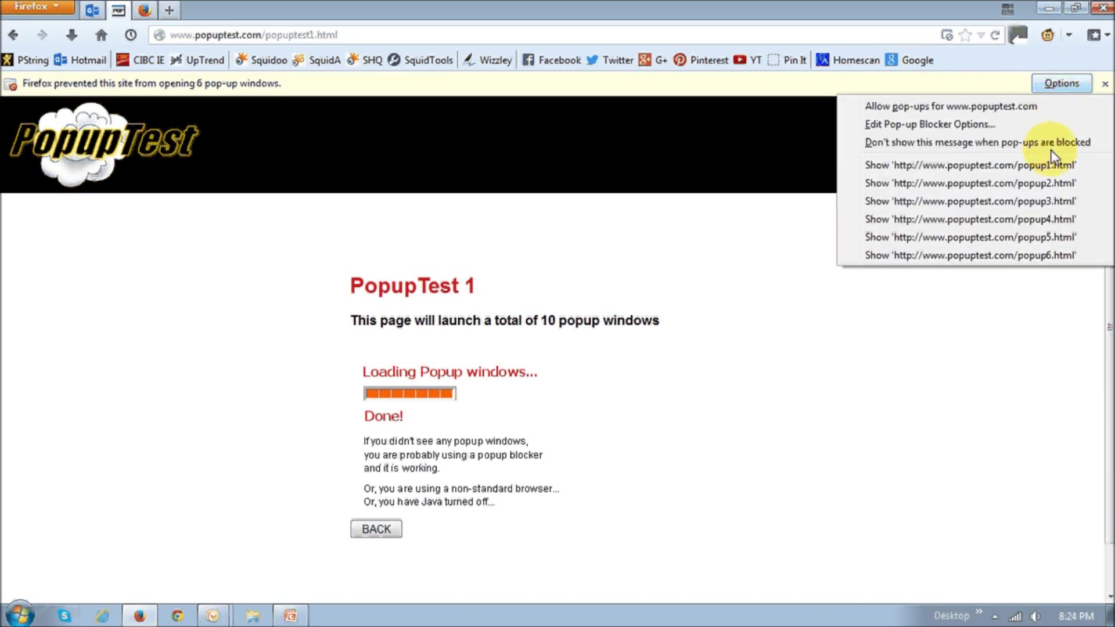